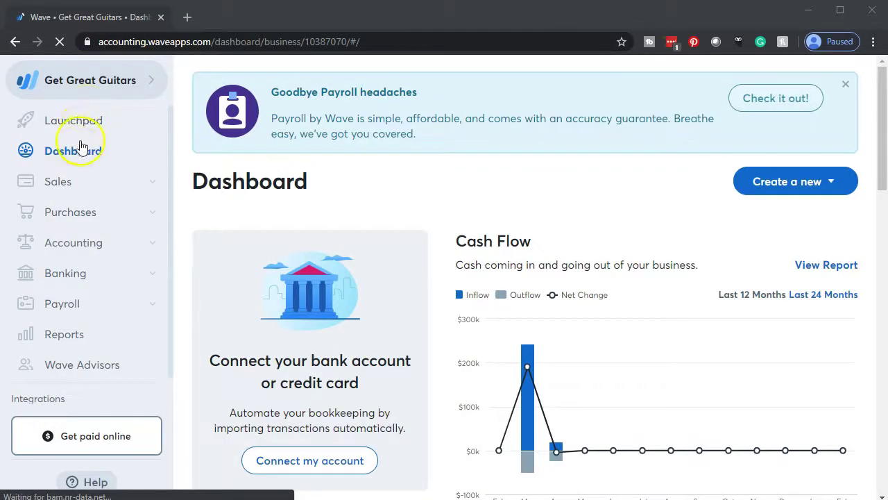
Open the Balance Sheet and Profit & Loss reports in separate browser tabs, keeping a spare tab for other work
left_click(70, 347)
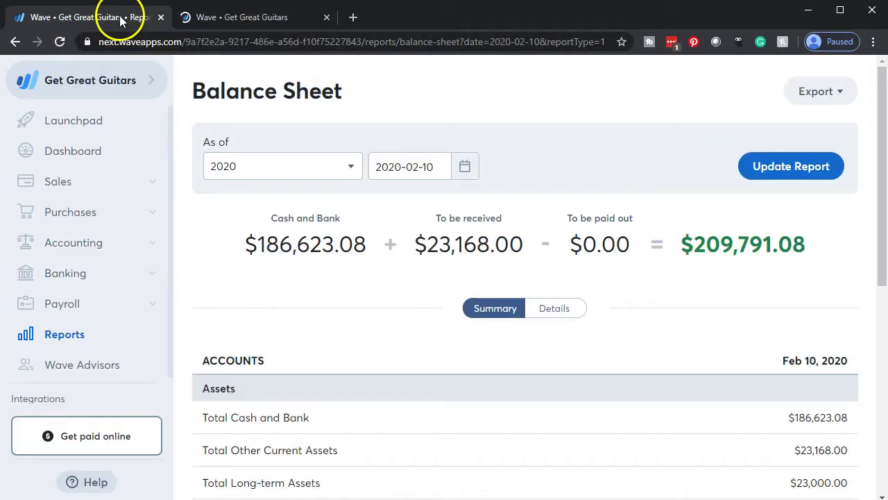
left_click(78, 338)
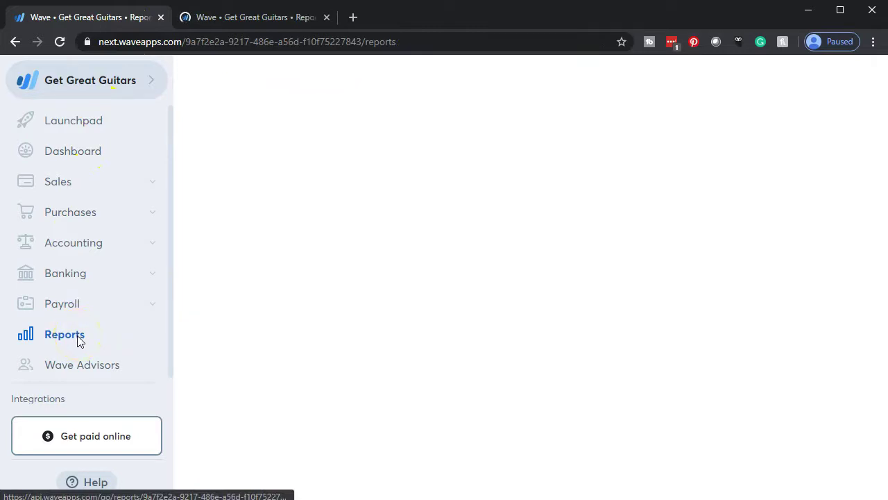
left_click(566, 161)
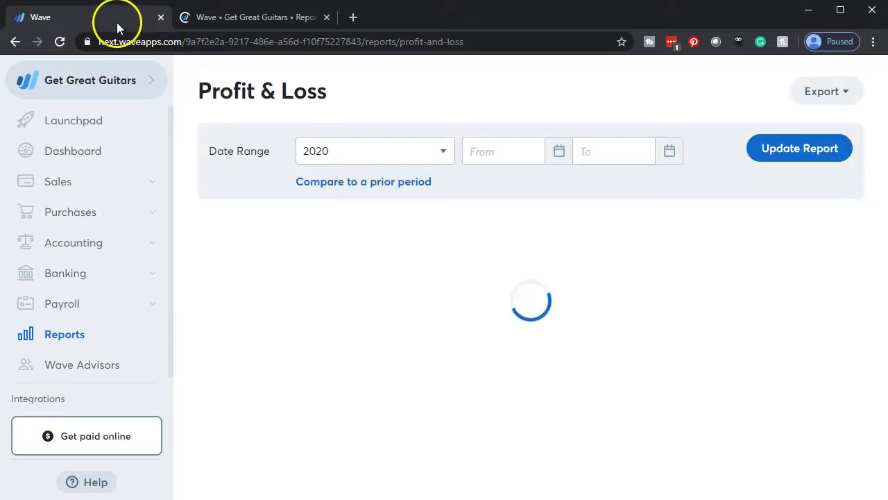
right_click(118, 27)
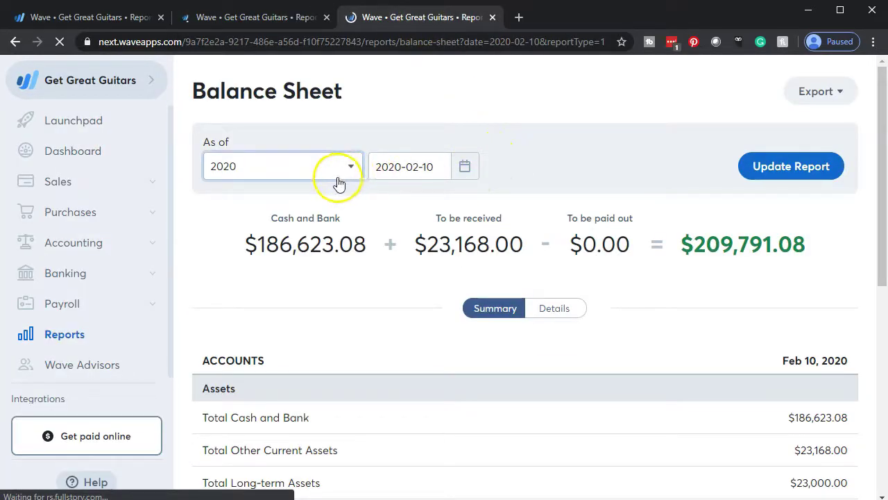
Update the Balance Sheet to calendar year 2019 and show its account details
left_click(347, 175)
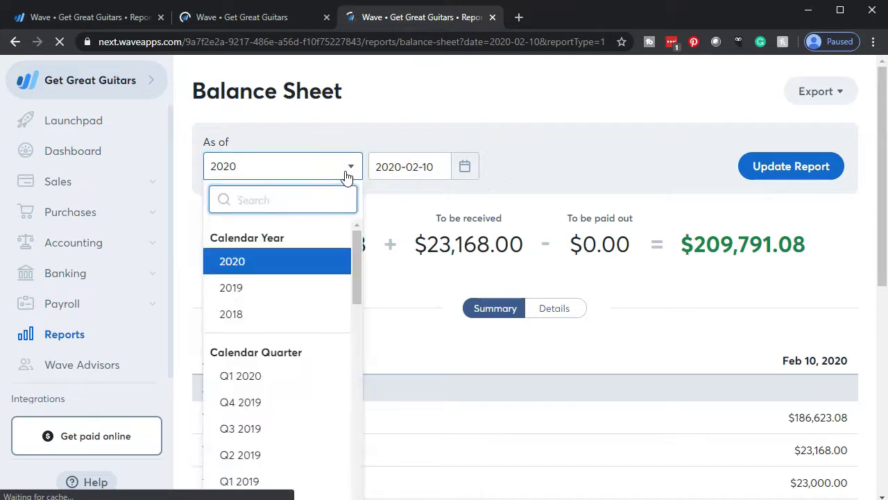
left_click(250, 286)
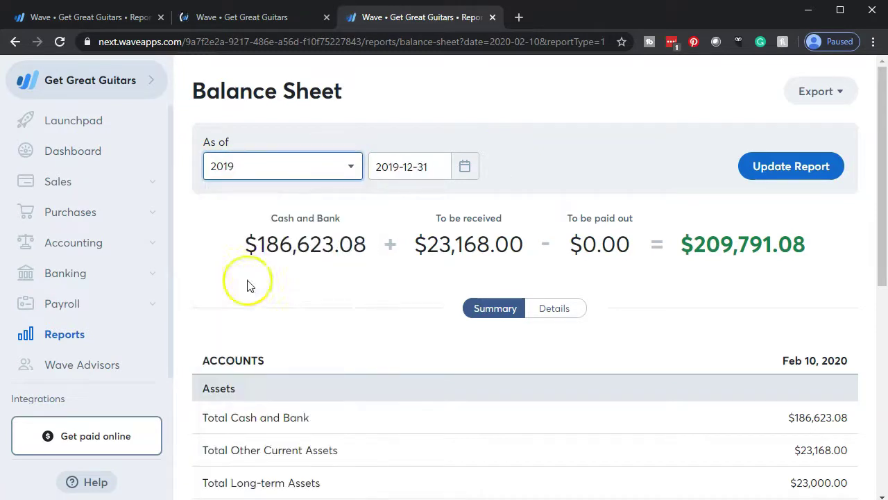
left_click(799, 170)
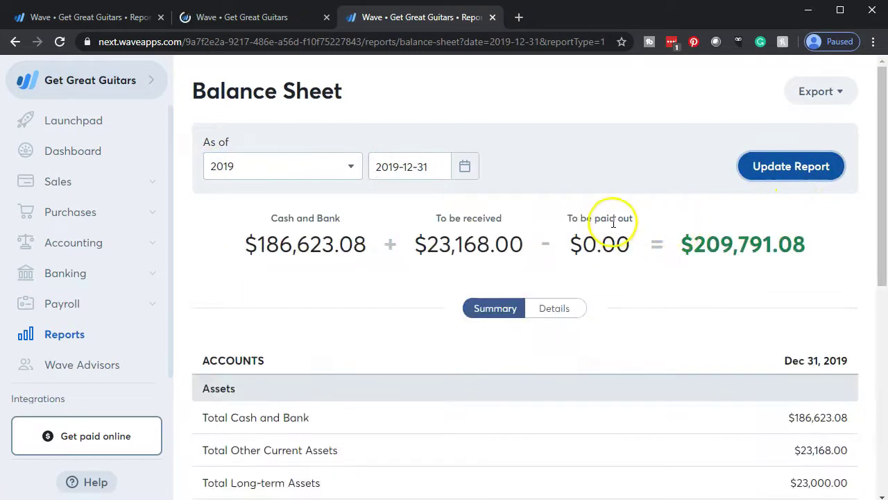
scroll(614, 220, "down", 6)
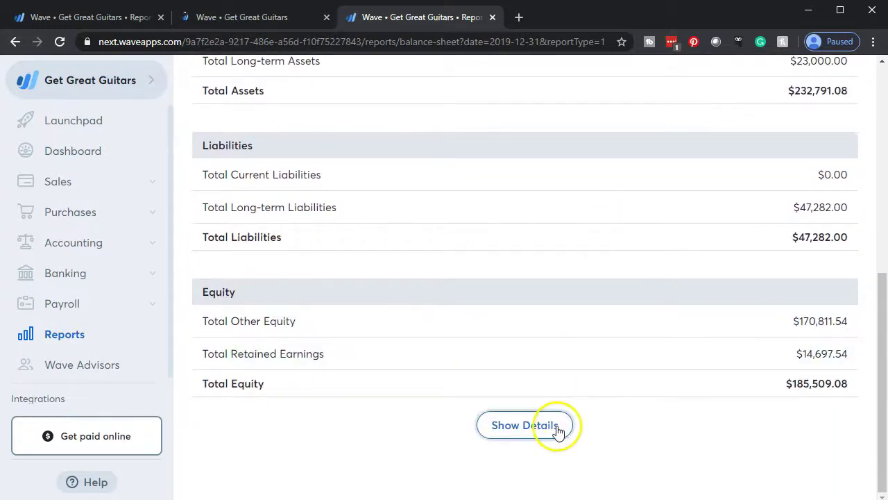
left_click(559, 426)
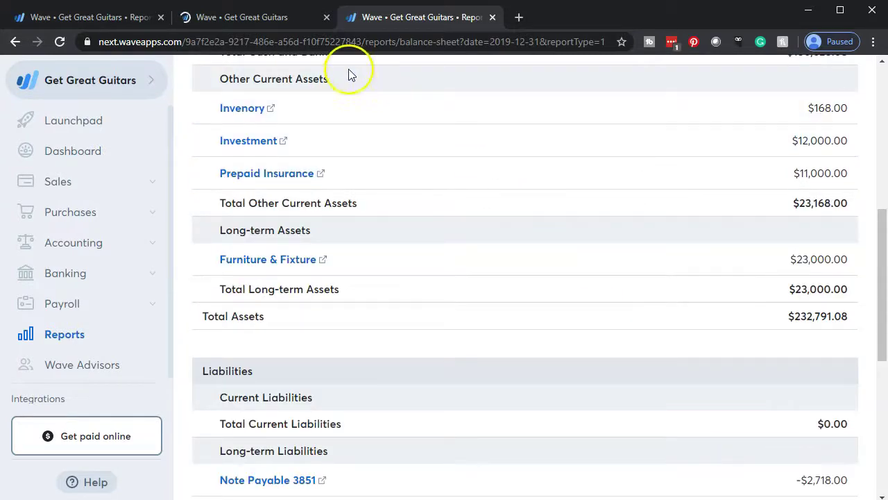
Update the Profit & Loss report to calendar year 2019 and show its account details
left_click(278, 19)
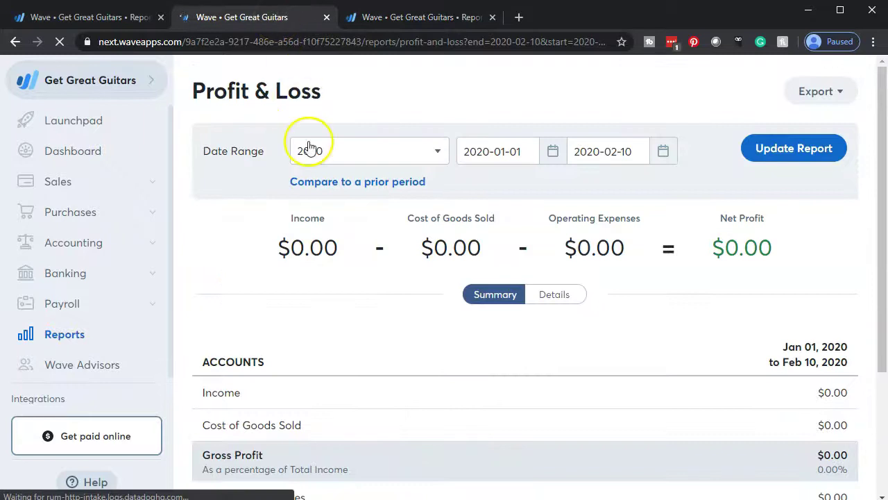
left_click(435, 159)
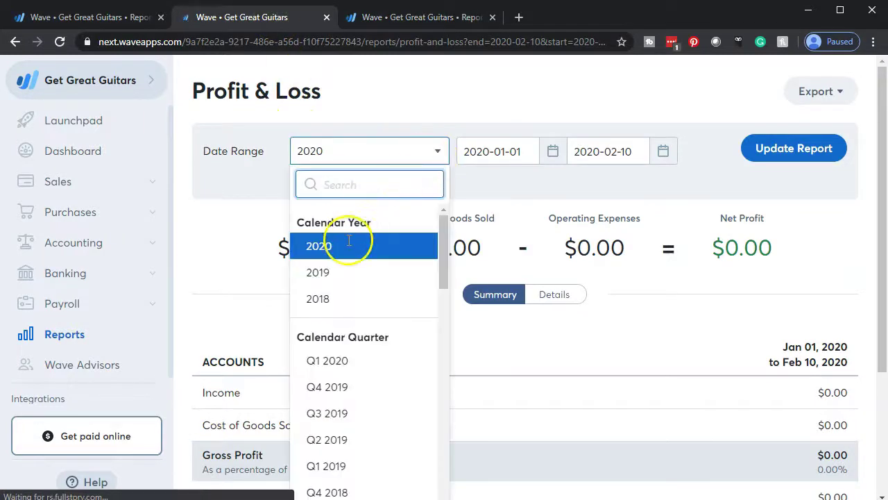
left_click(345, 271)
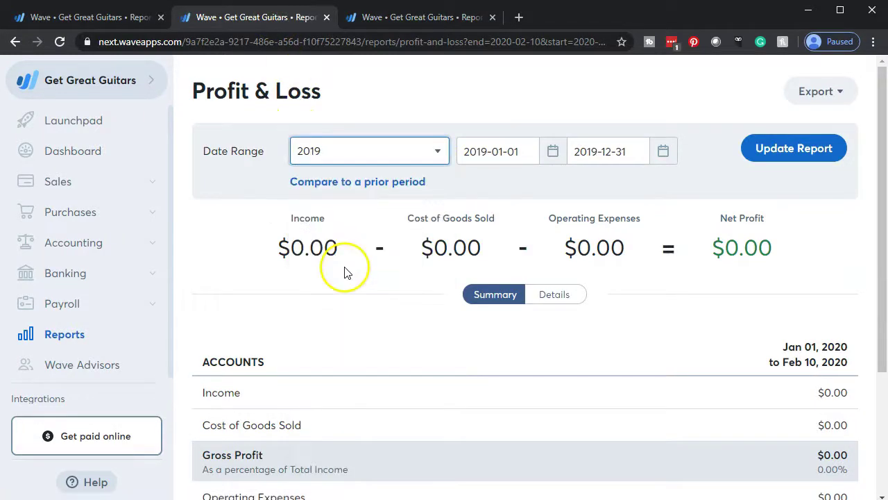
left_click(795, 156)
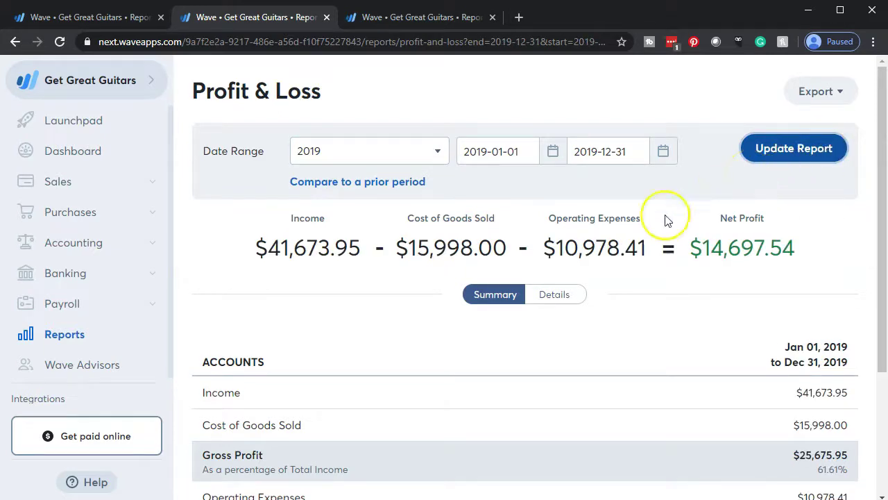
scroll(411, 261, "down", 3)
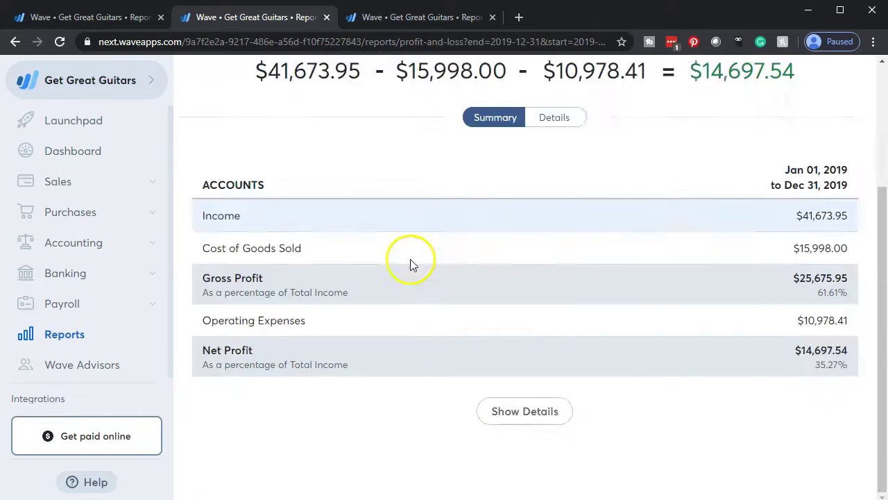
left_click(535, 414)
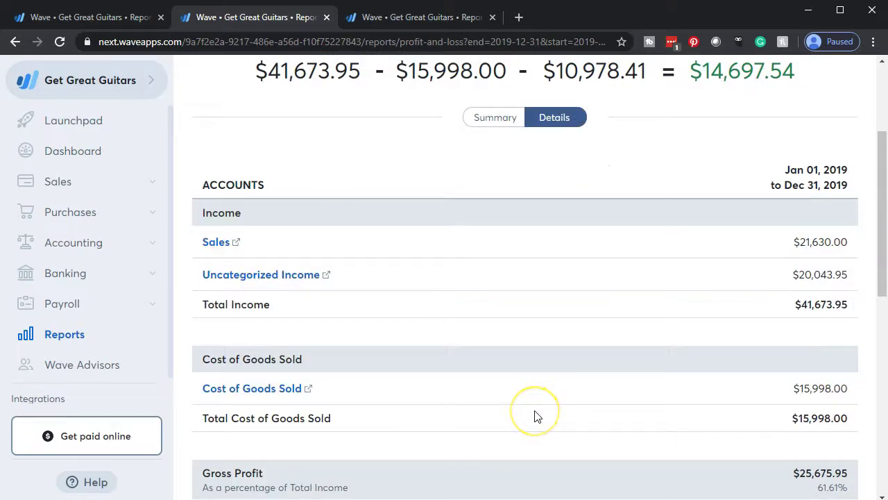
In the spare browser tab, open the accounting transactions and filter them to the Uncategorized category
left_click(80, 21)
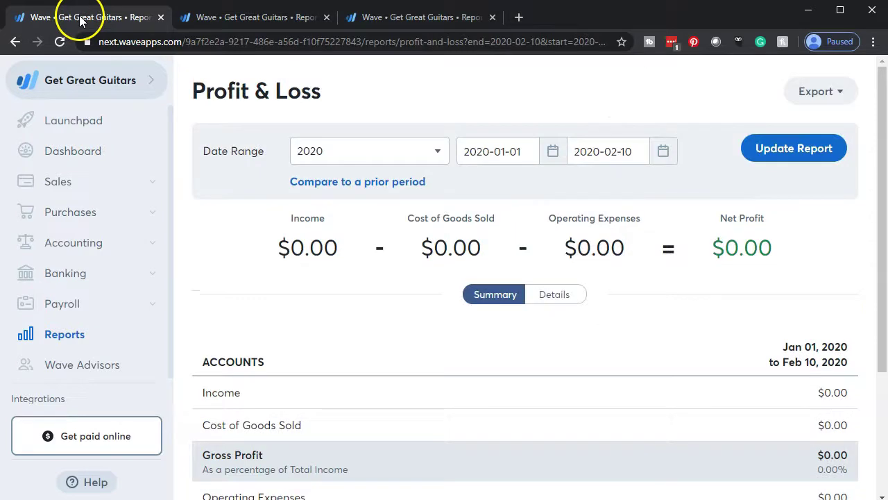
left_click(88, 245)
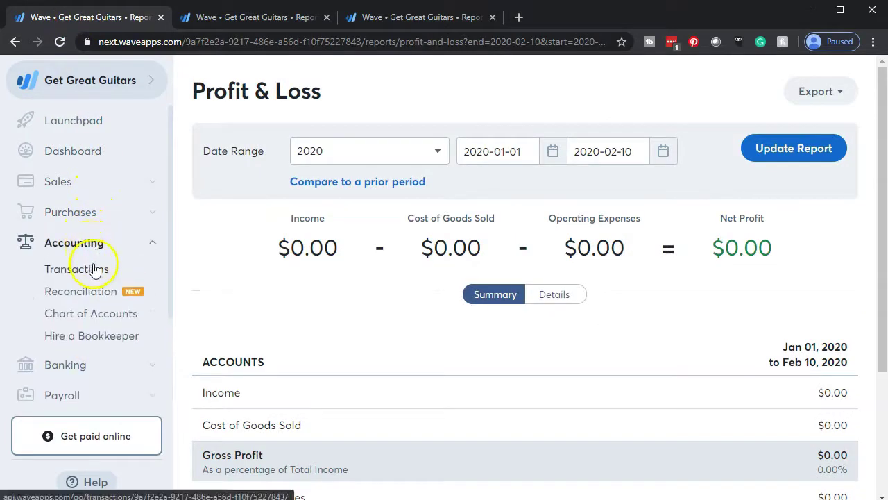
left_click(93, 268)
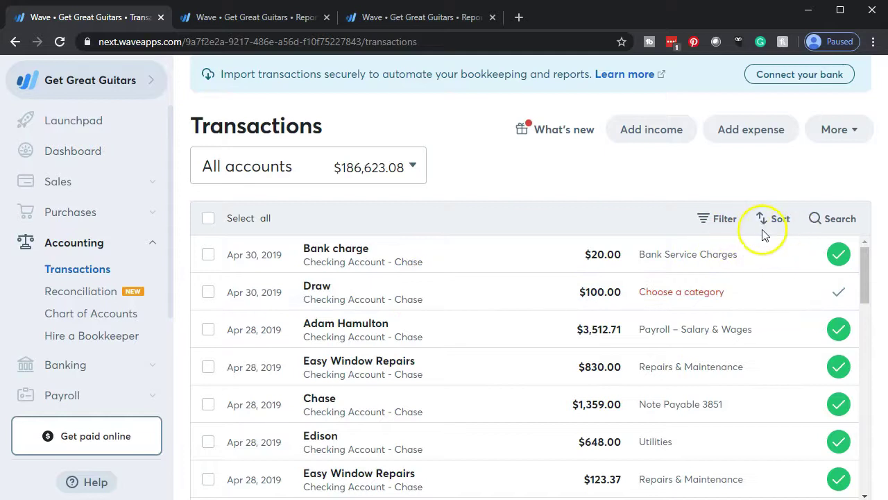
left_click(721, 220)
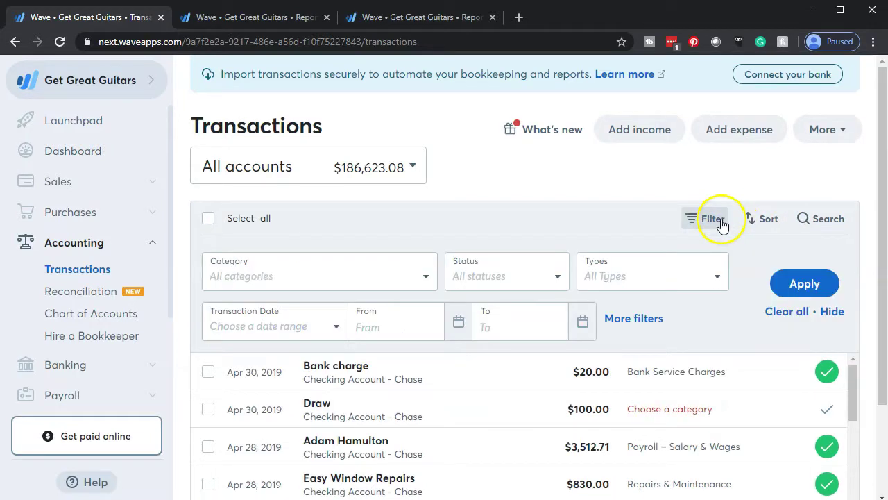
left_click(421, 277)
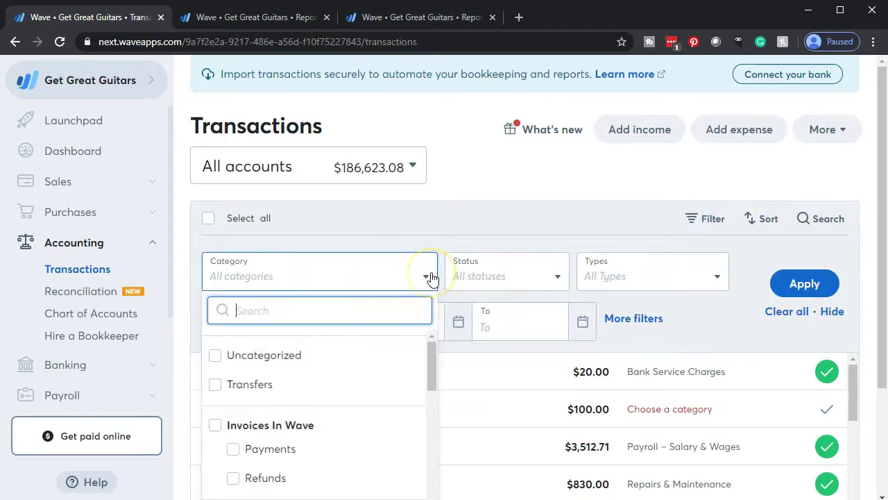
left_click(276, 368)
left_click(784, 285)
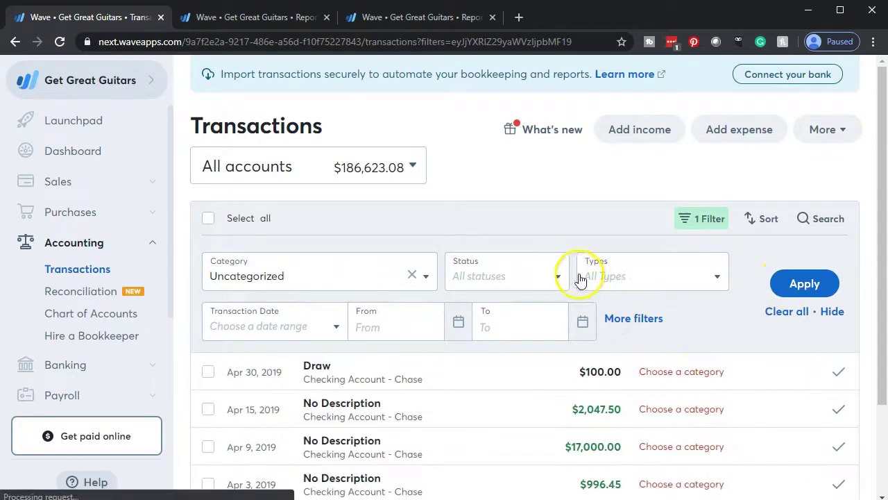
Categorize the Apr 30, 2019 Draw transaction as Owner Investment / Drawings, save it and mark it as reviewed
scroll(575, 276, "down", 1)
scroll(574, 276, "down", 1)
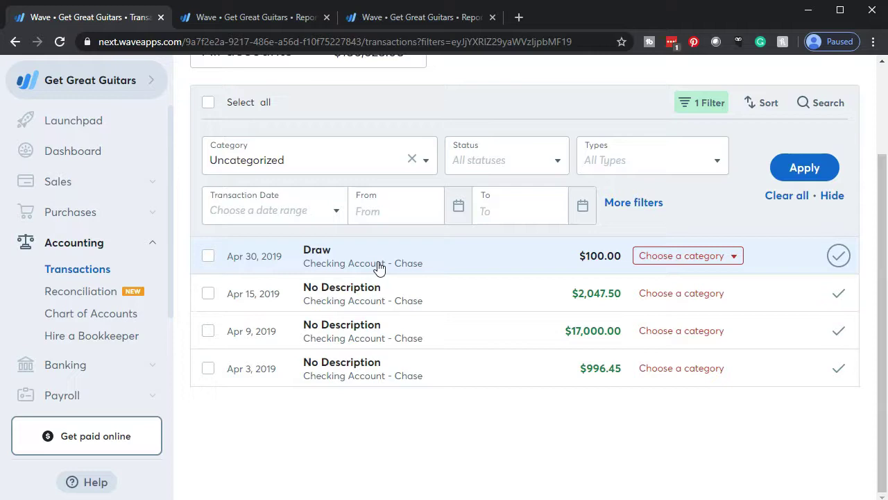
left_click(378, 268)
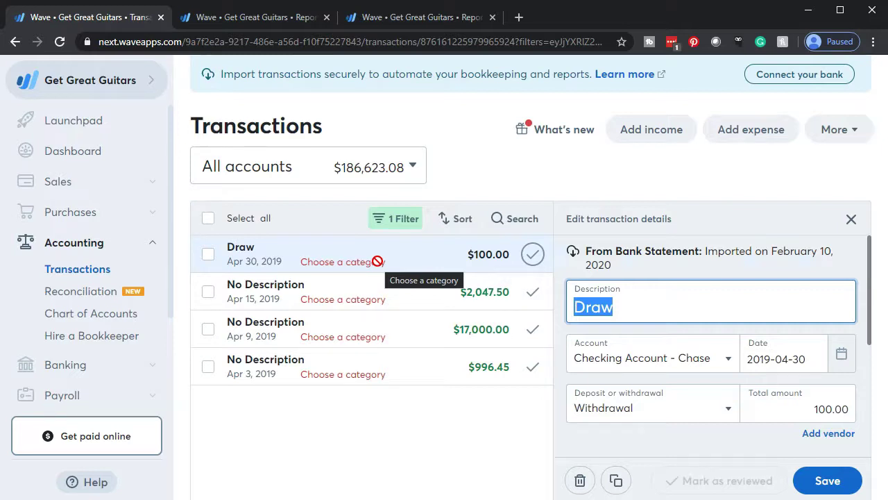
scroll(672, 281, "down", 1)
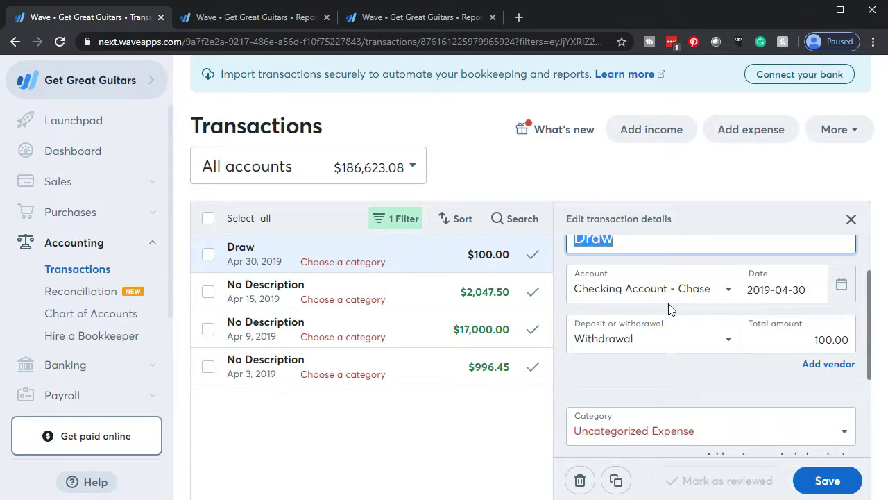
scroll(668, 309, "down", 2)
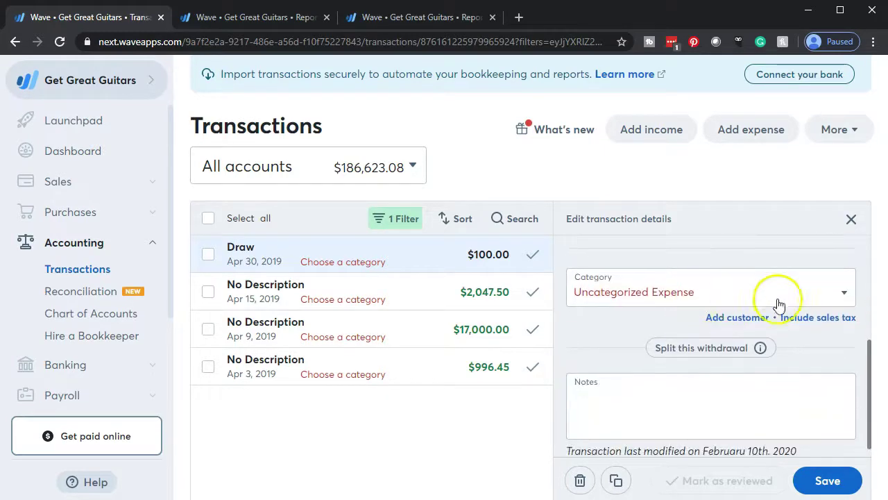
left_click(844, 304)
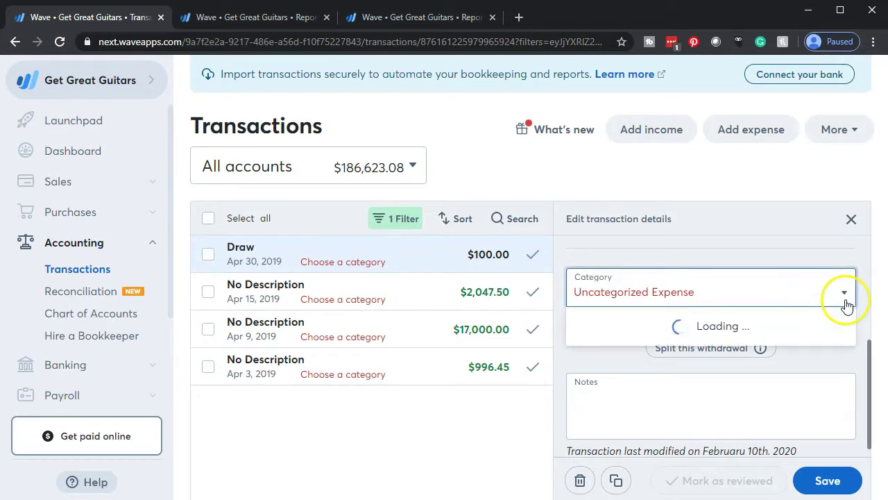
type("dre")
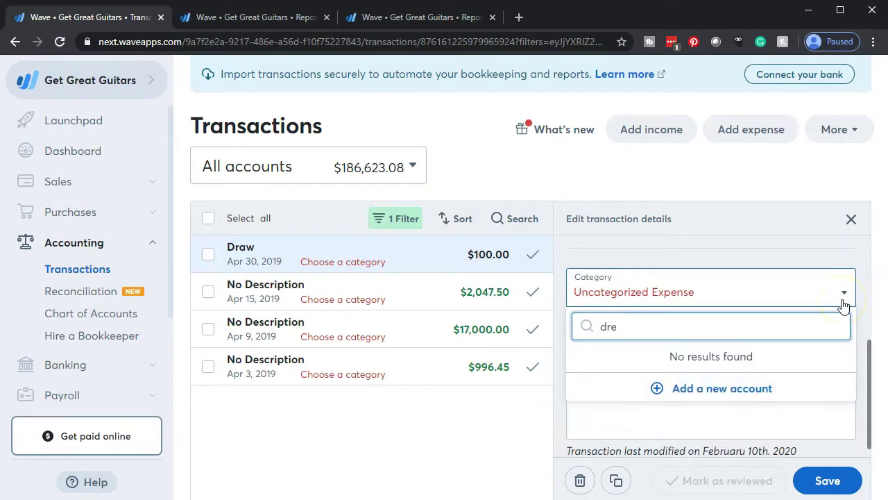
key("BackSpace")
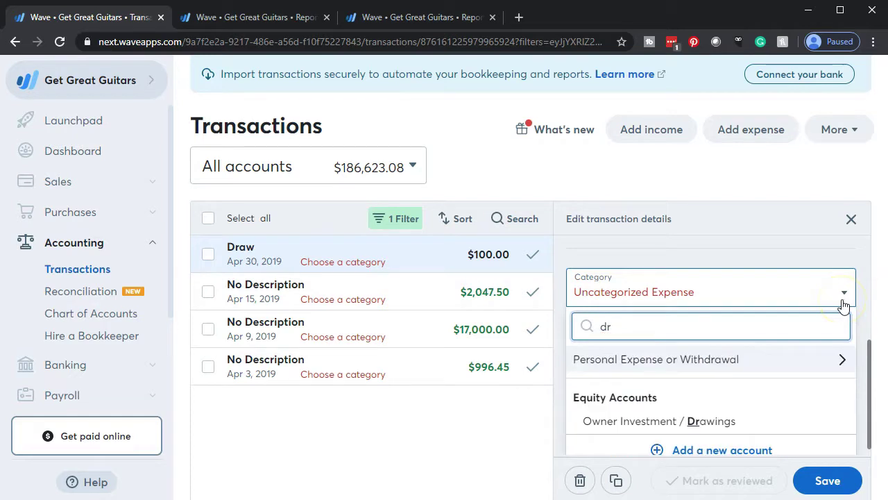
left_click(655, 367)
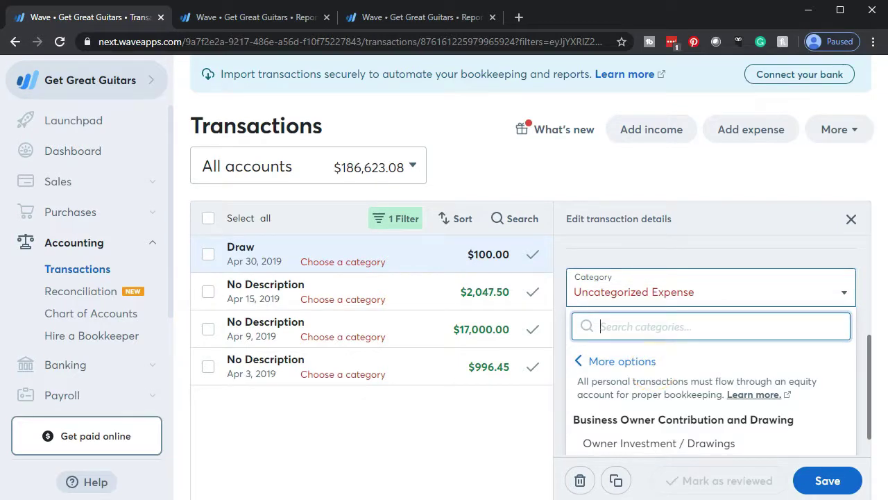
type("dra")
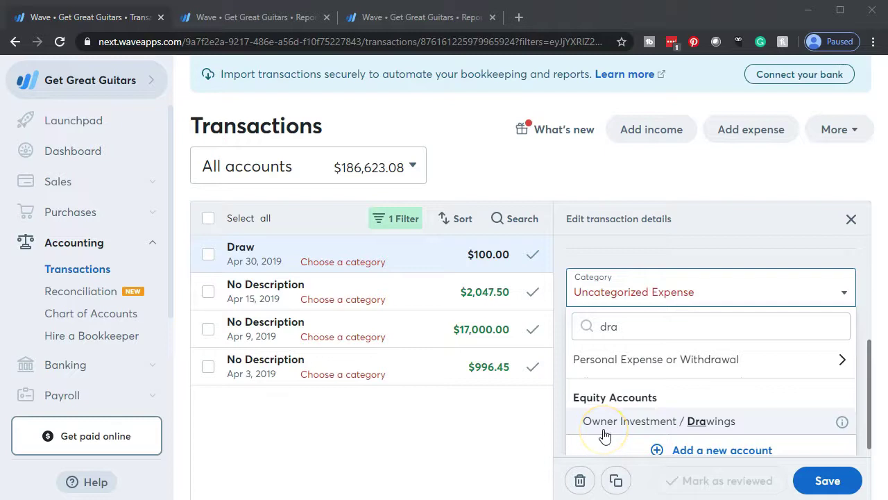
left_click(689, 423)
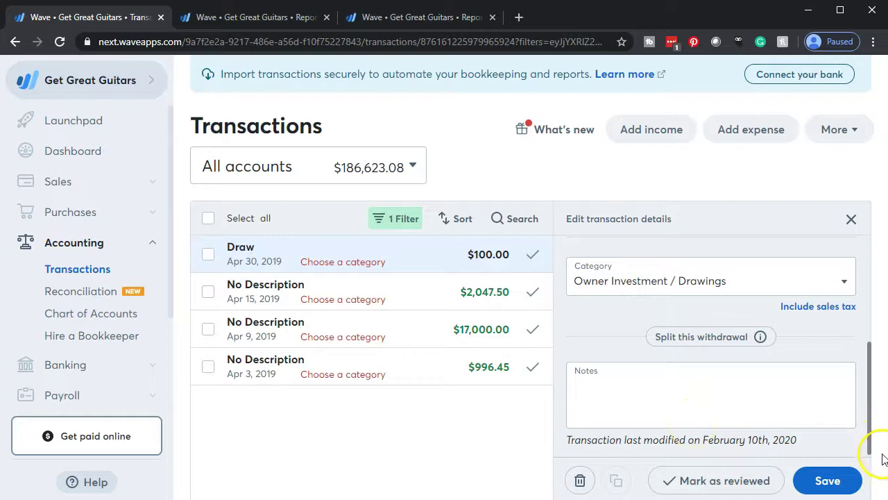
left_click(827, 480)
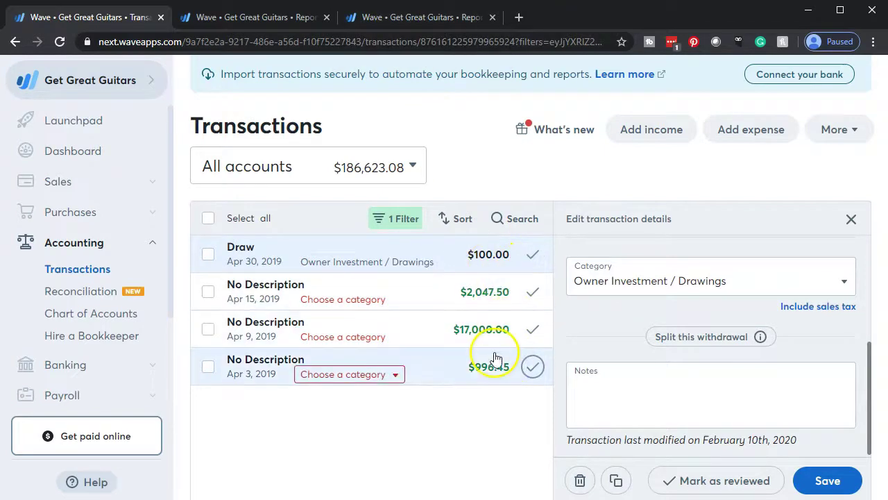
left_click(533, 258)
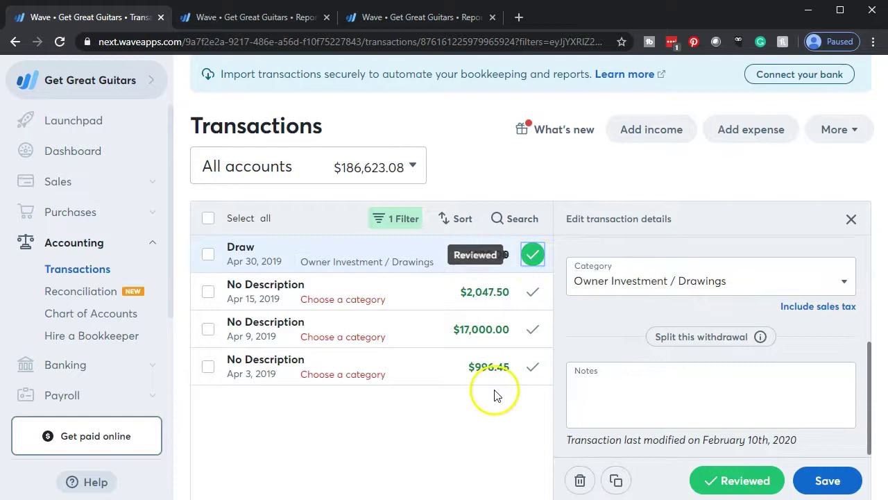
Return to the Balance Sheet and update the report as of 2019-12-31 to include the newly categorized draw
left_click(416, 17)
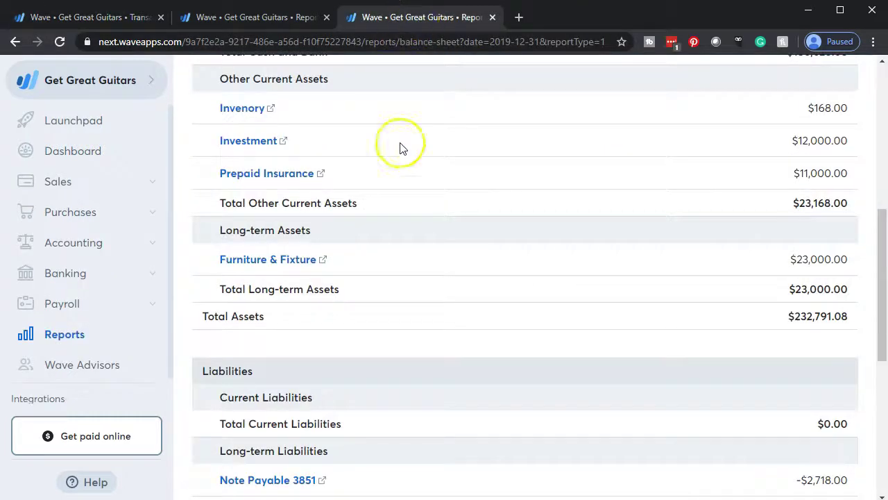
scroll(424, 307, "up", 5)
scroll(423, 308, "up", 2)
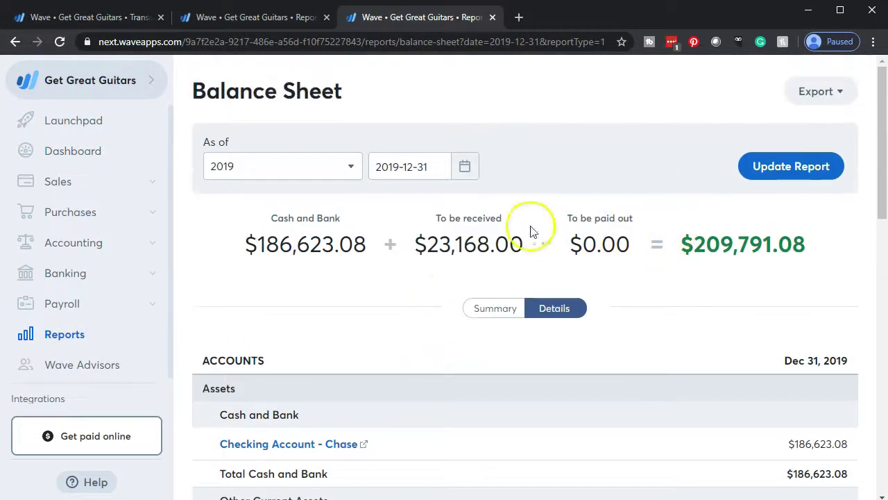
left_click(775, 179)
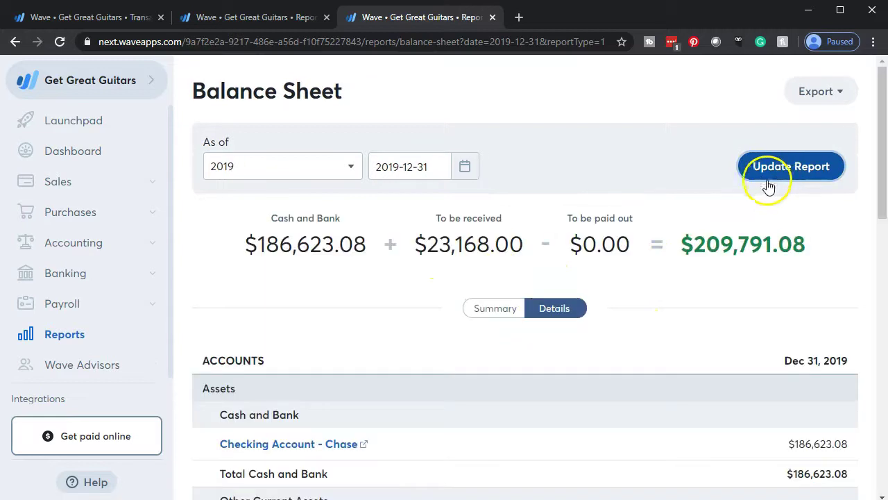
Open the Owner Investment / Drawings account transactions from the Balance Sheet's equity section and examine the Apr 30, 2019 Draw entry
scroll(667, 222, "down", 4)
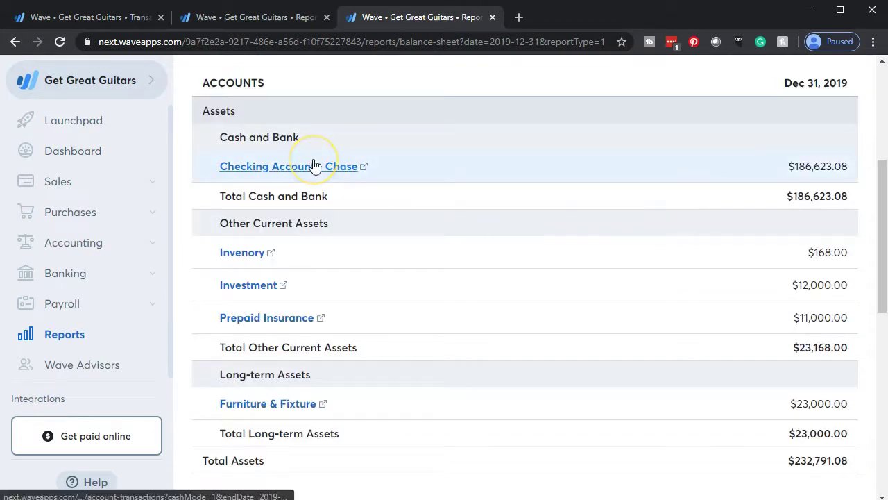
scroll(314, 166, "down", 3)
scroll(315, 167, "down", 5)
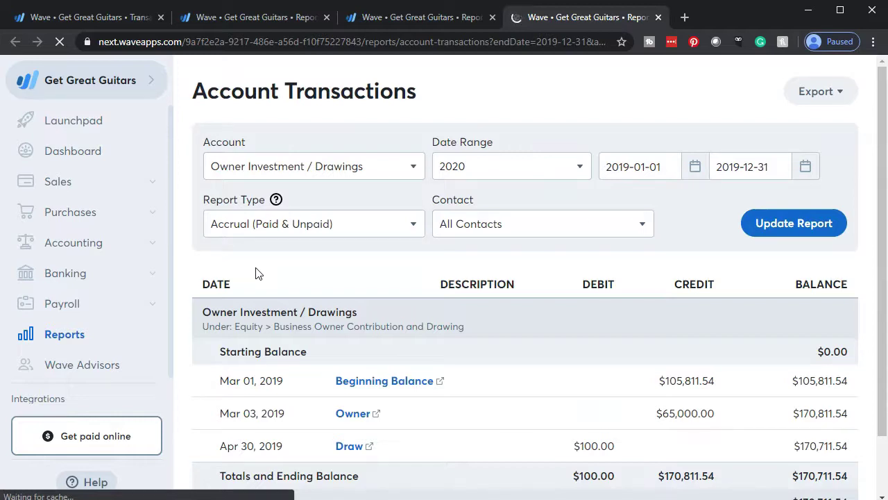
scroll(255, 273, "down", 1)
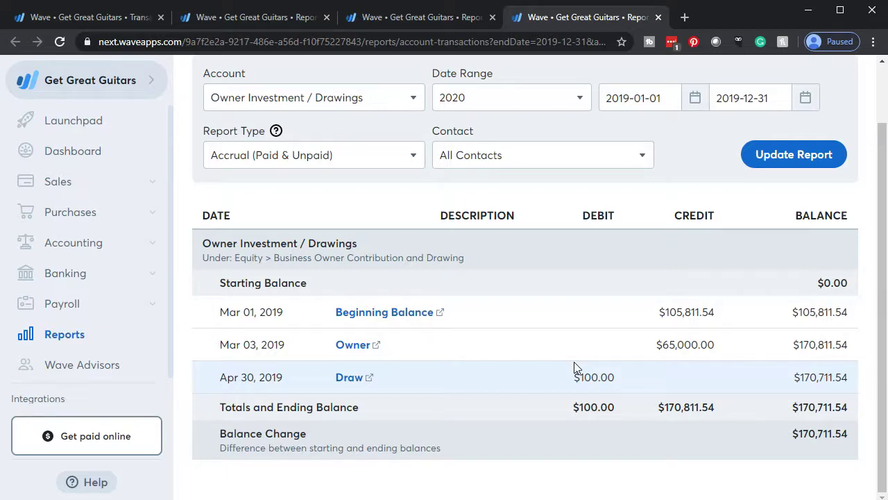
left_click(575, 379)
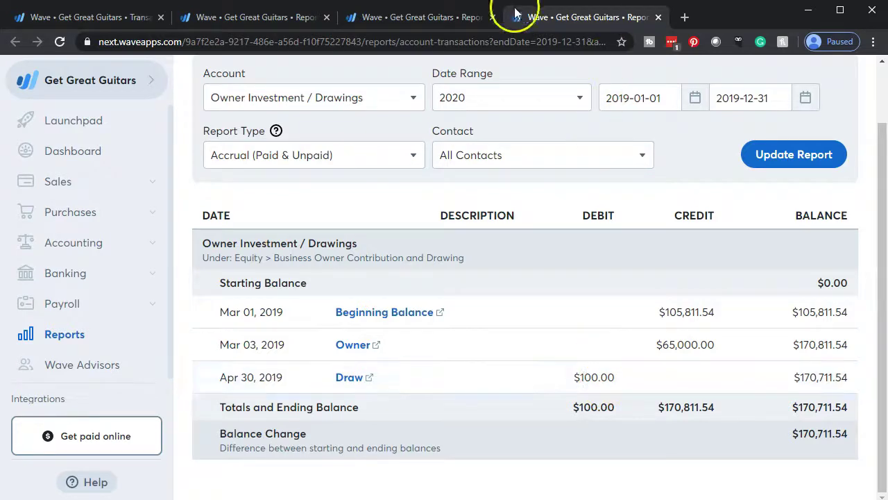
Check the owner equity on the Balance Sheet and examine the operating expenses on the 2019 Profit & Loss report
left_click(427, 19)
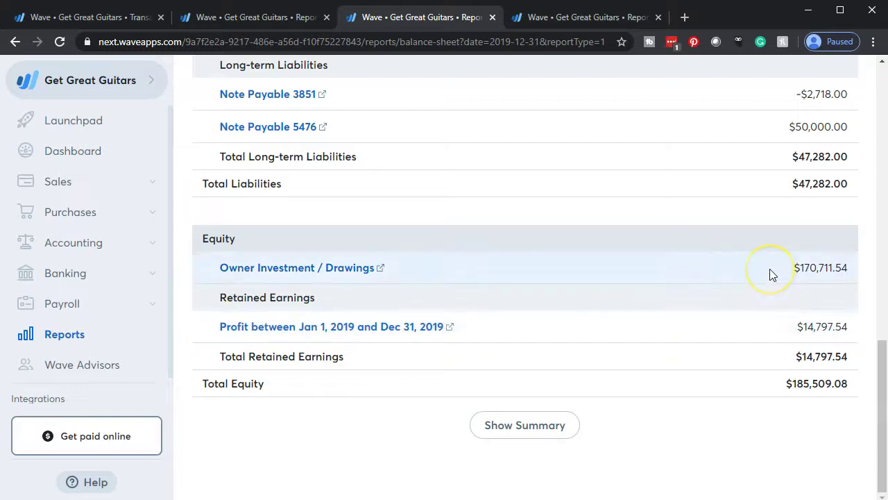
left_click(267, 24)
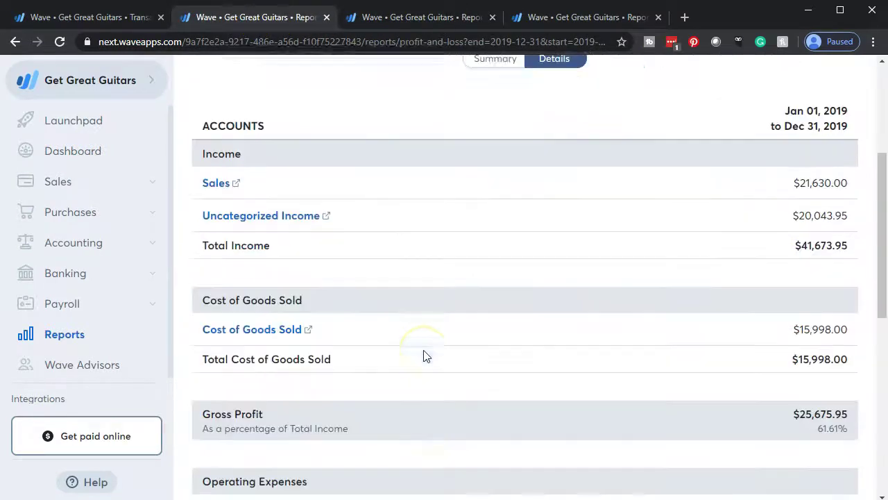
scroll(424, 356, "down", 5)
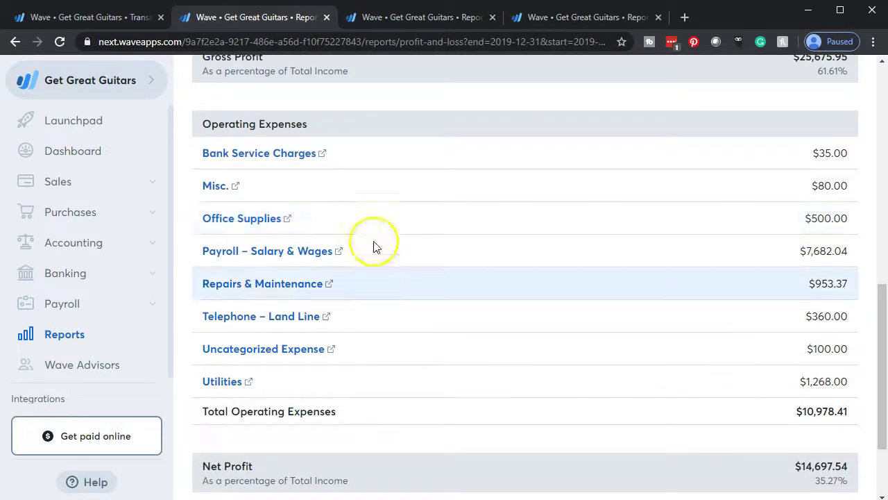